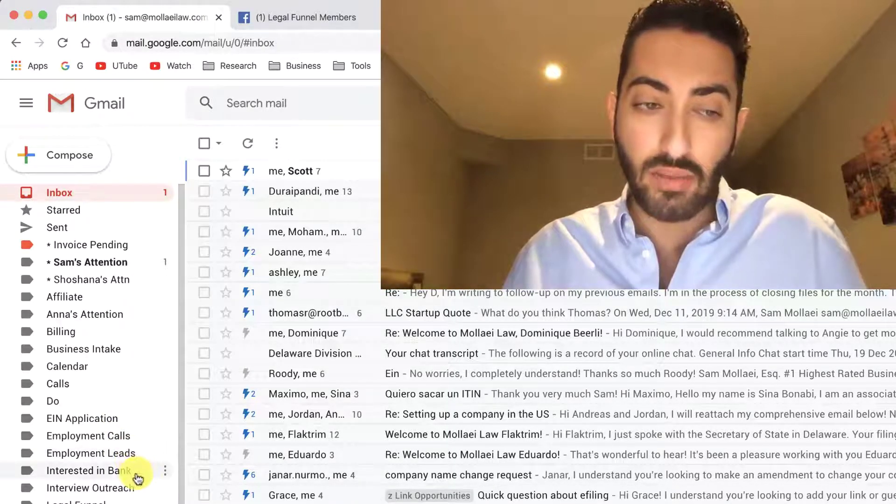
Step: Look through the full list of mailbox labels, down to Review Requested and ThriveCart Paid
scroll(135, 476, down, 3)
scroll(144, 471, down, 2)
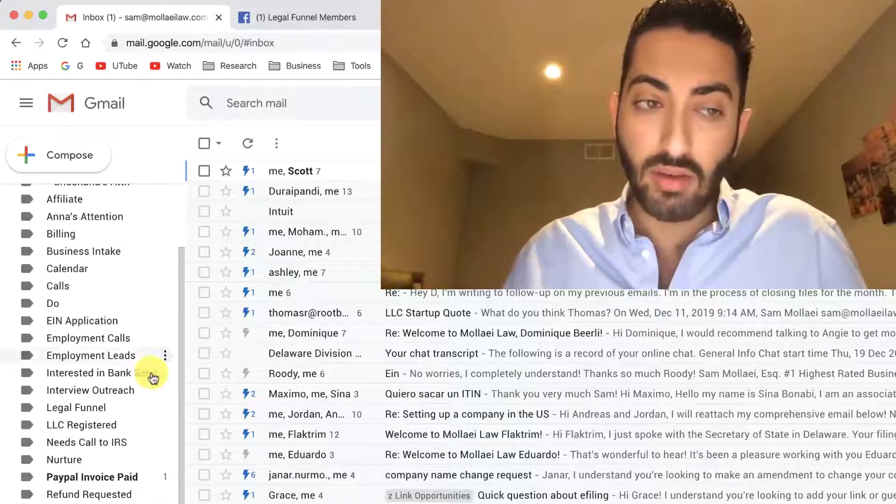
scroll(150, 378, down, 1)
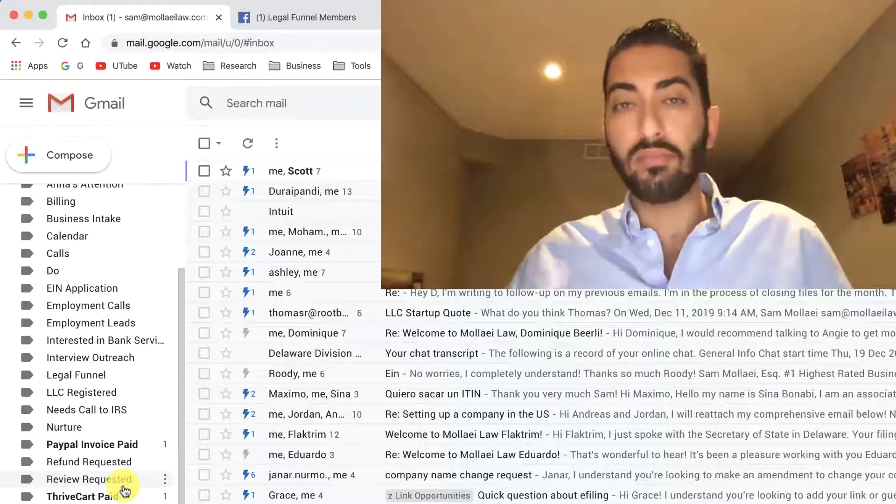
scroll(124, 490, up, 1)
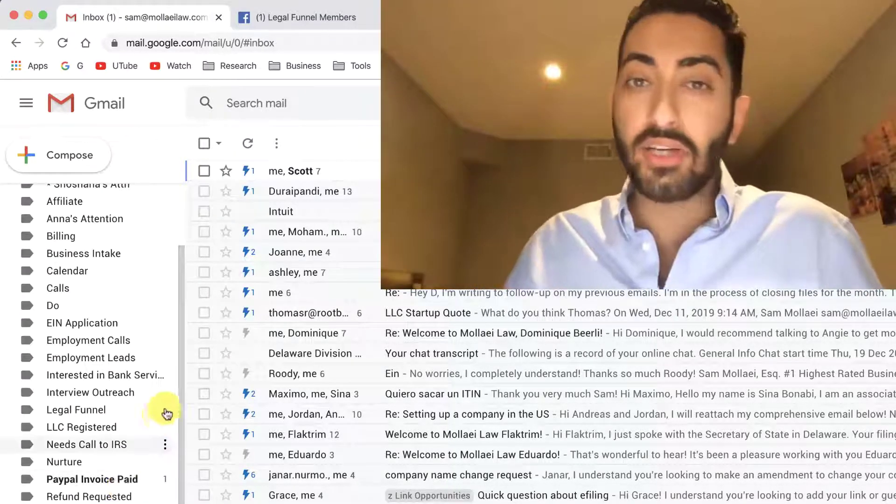
scroll(158, 383, up, 3)
Step: Search all mail for the account owner's e-mail address
click(320, 98)
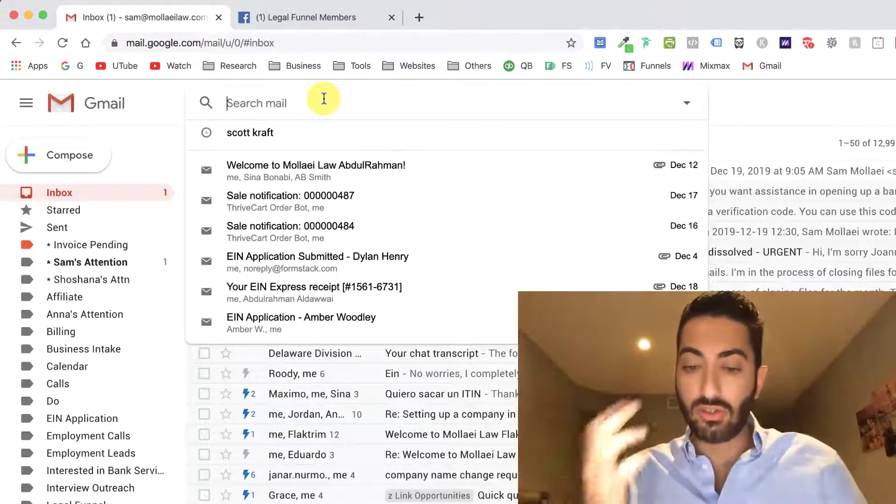
text(sam)
key(Tab)
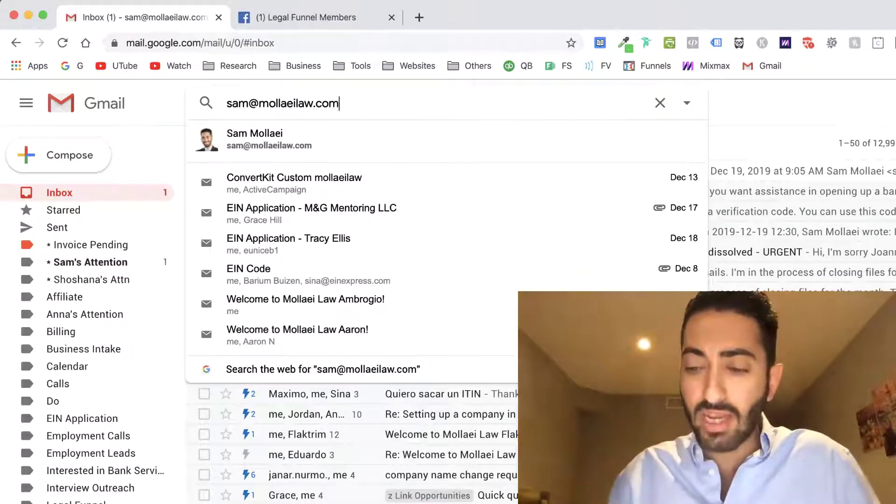
key(Return)
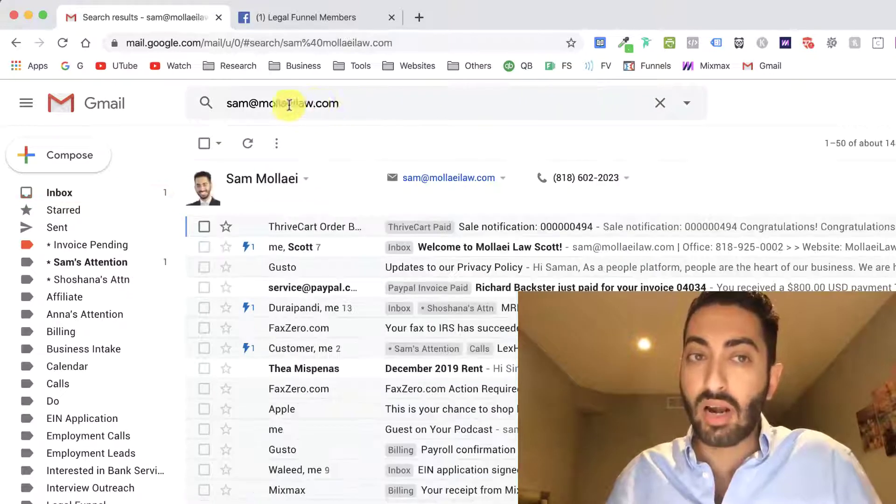
Step: Open the advanced search options for the current search and select the address in the "Has the words" criterion
click(687, 104)
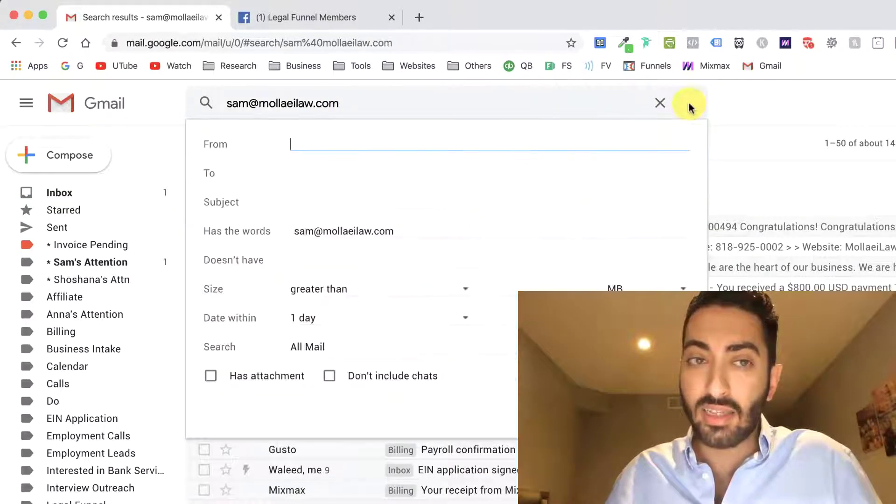
click(727, 103)
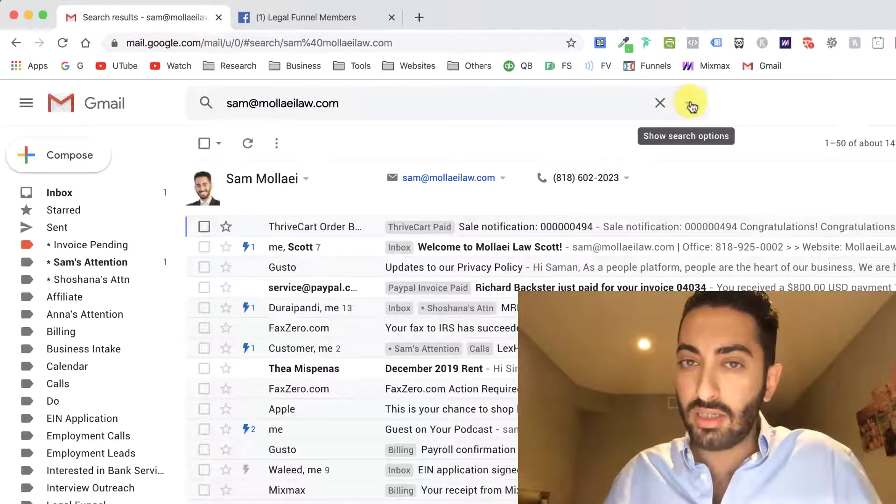
click(690, 105)
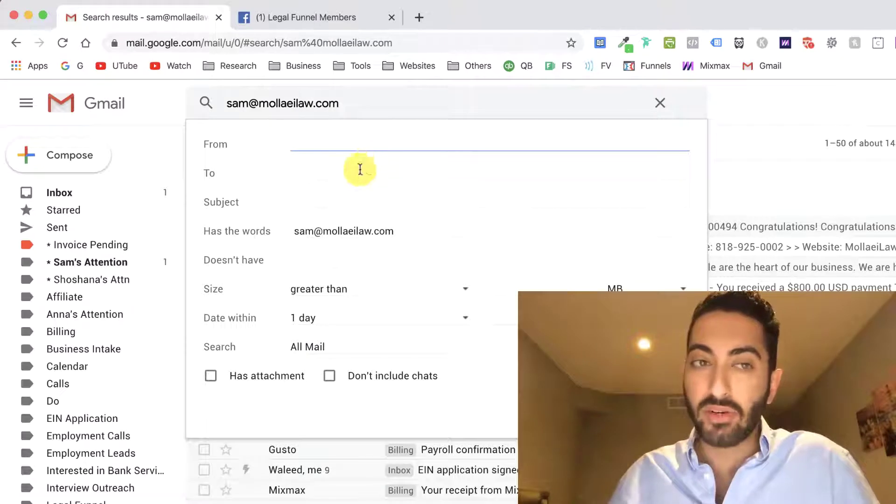
click(316, 229)
triple_click(315, 231)
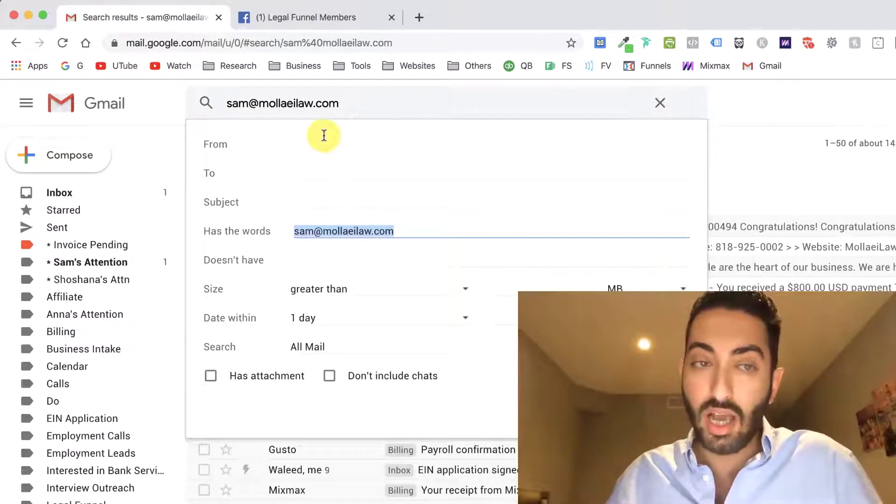
click(313, 201)
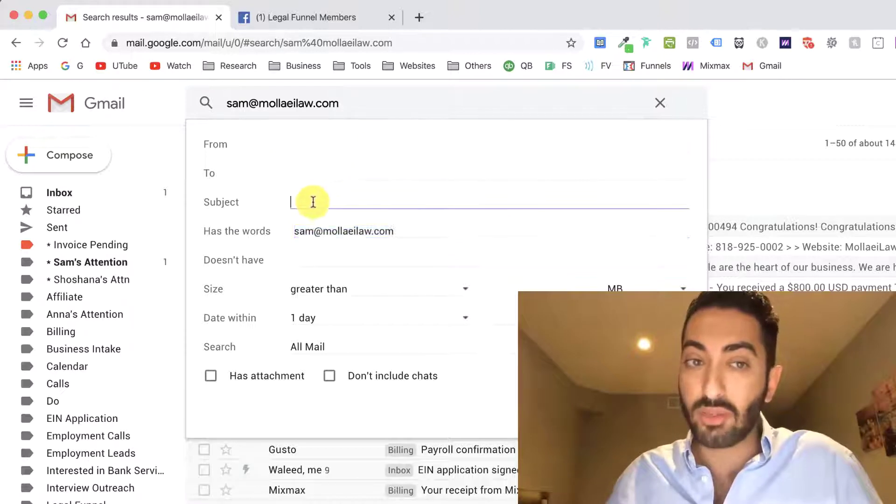
text("EIN Application)
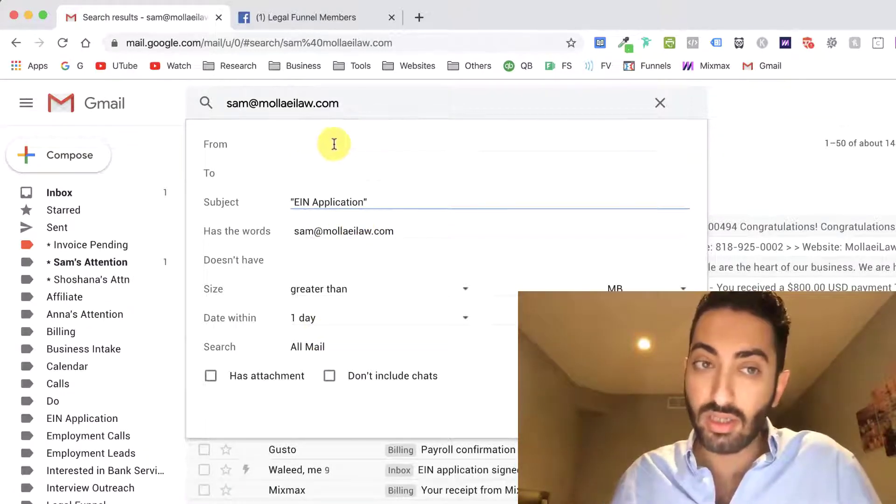
triple_click(334, 202)
key(BackSpace)
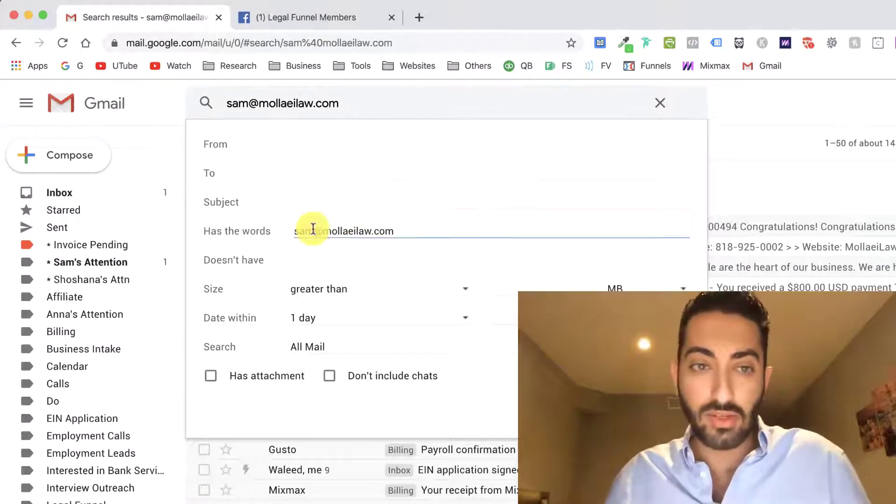
Step: Move the e-mail address from the "Has the words" criterion to the From criterion and start a filter from it
triple_click(312, 230)
key(ctrl+x)
click(314, 140)
key(ctrl+v)
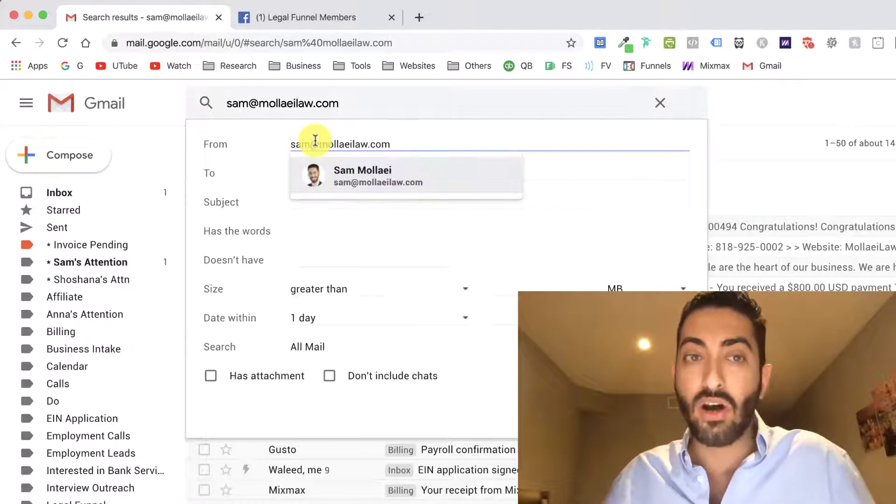
click(369, 172)
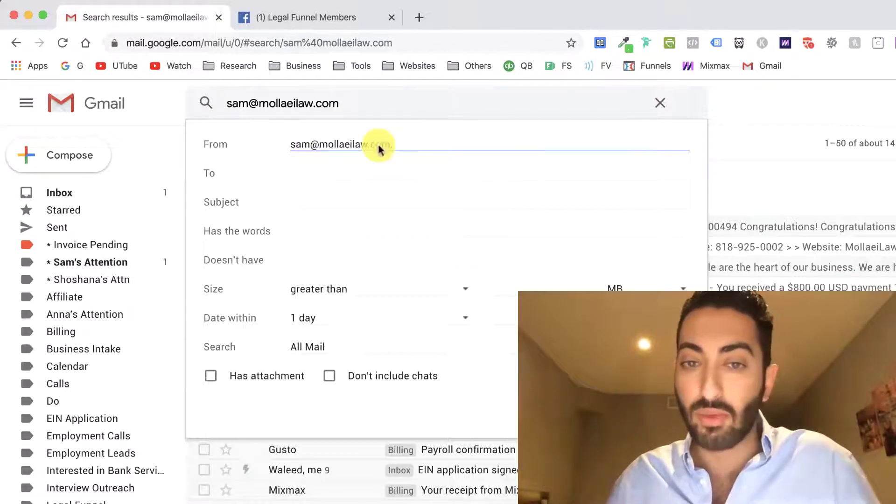
click(591, 409)
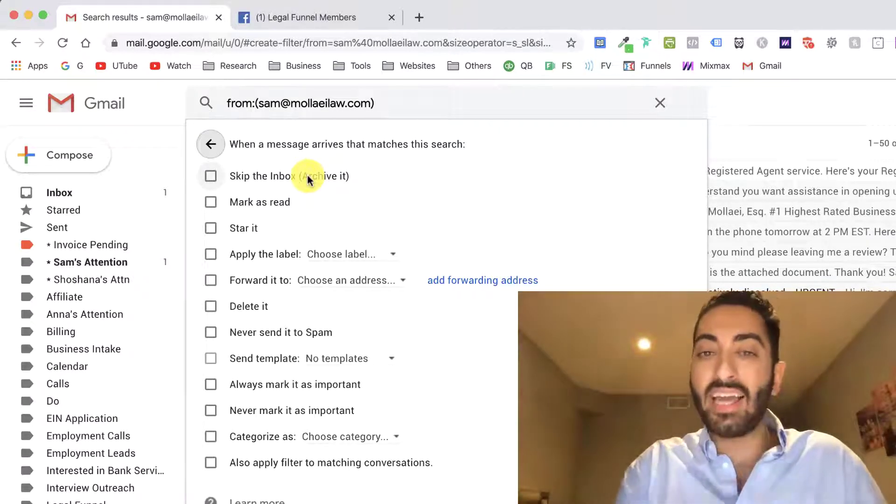
Step: Set the filter to skip the inbox and apply a new label named Test to matching messages
click(306, 177)
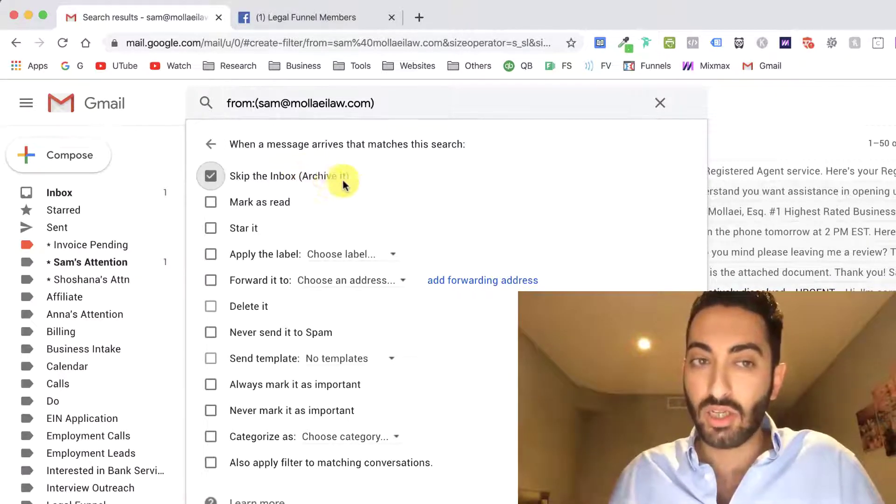
click(257, 254)
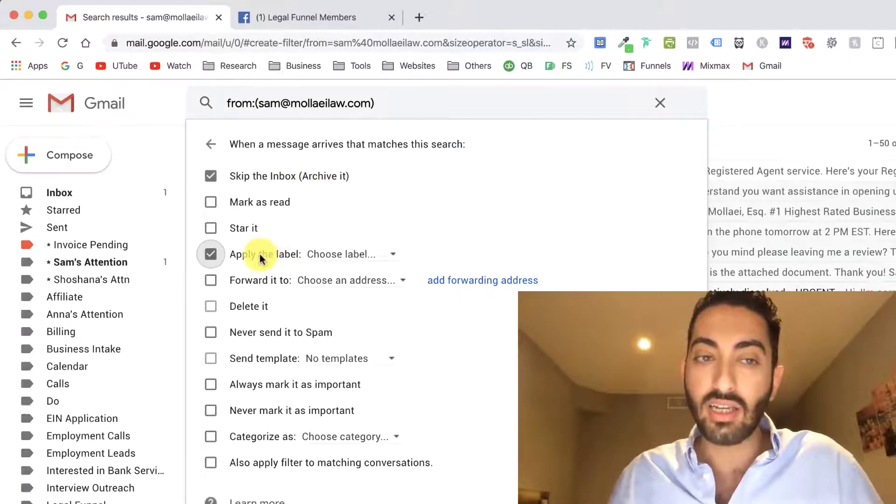
click(333, 259)
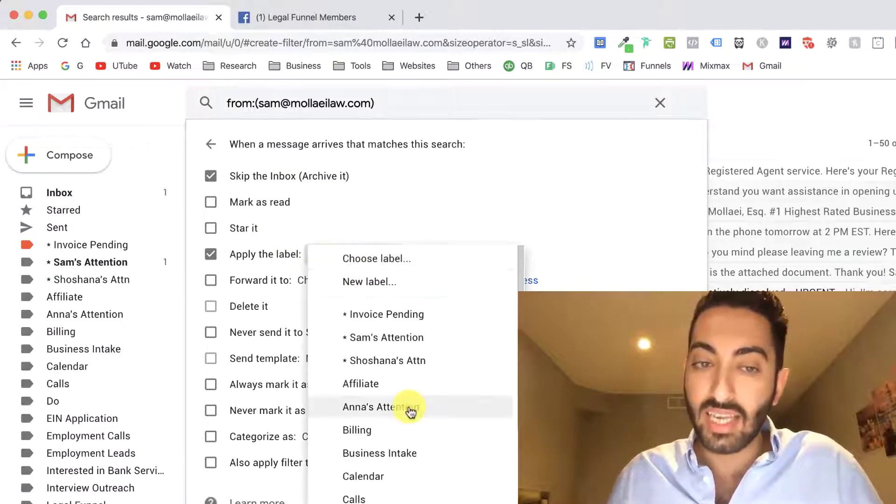
scroll(410, 413, down, 10)
scroll(406, 352, up, 10)
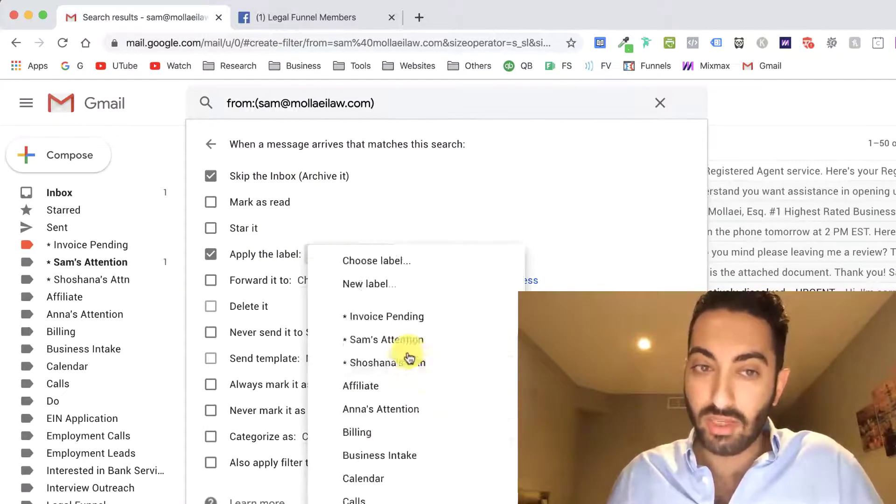
click(420, 286)
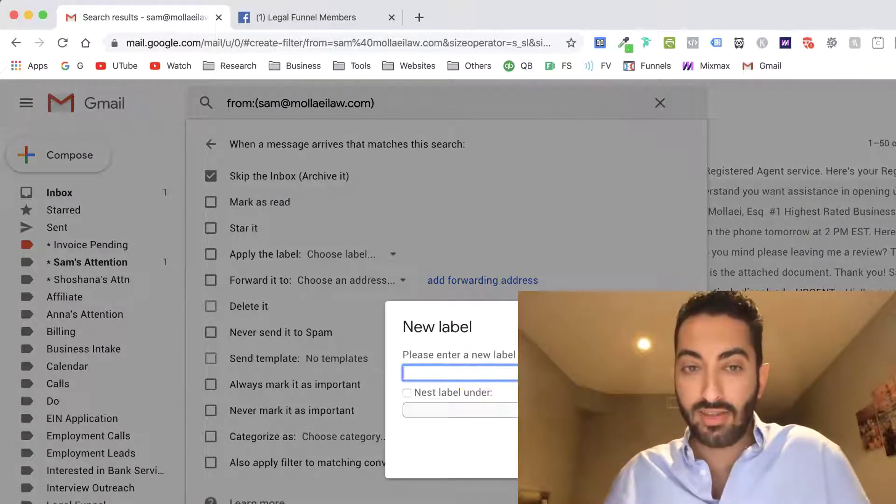
text(Test)
key(Return)
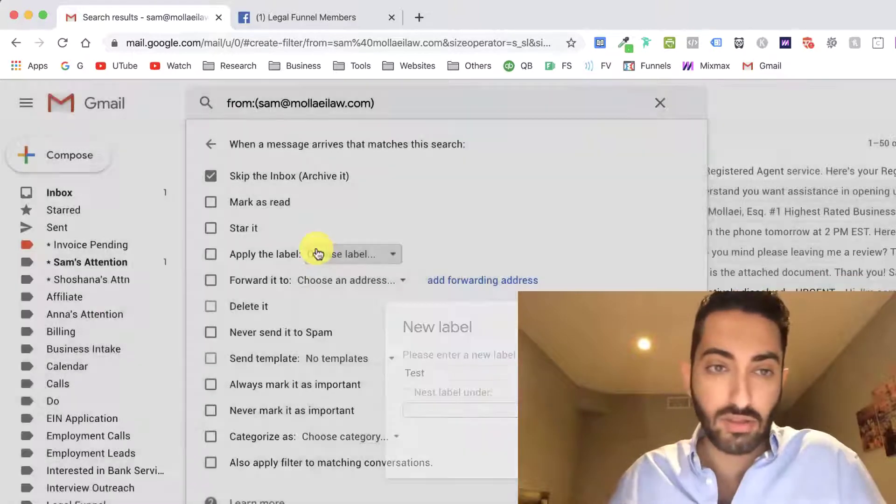
Step: Set the filter to never send matching messages to spam and check the available forwarding addresses
click(292, 339)
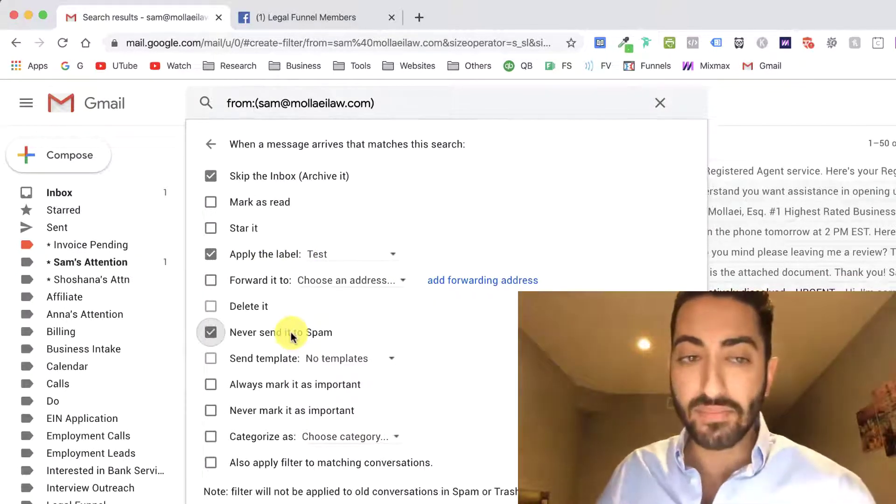
click(306, 282)
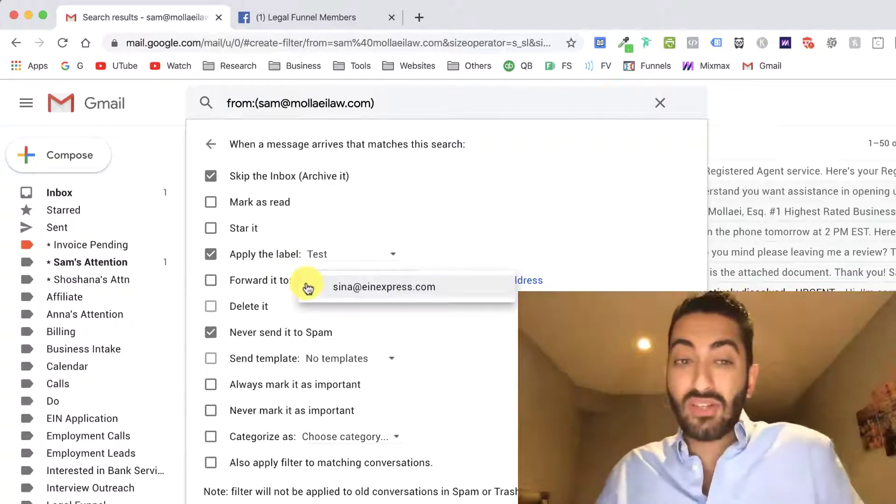
click(680, 212)
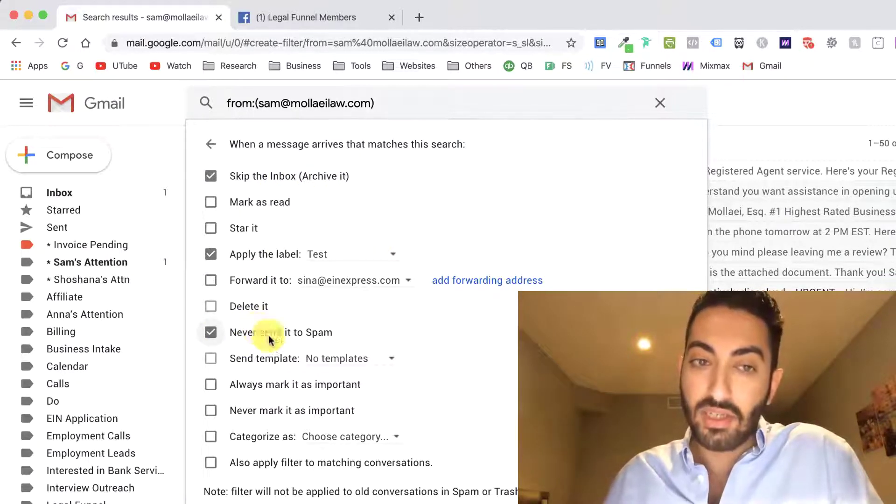
key(Escape)
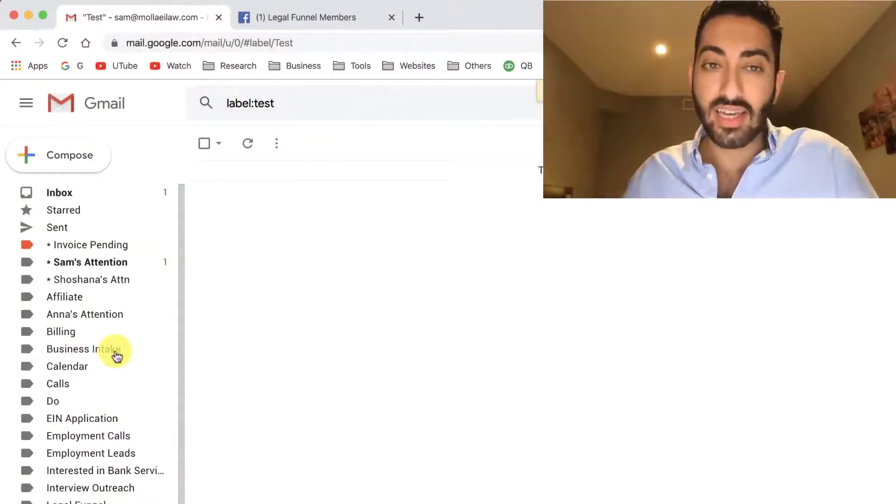
Step: View the messages filed under the Business Intake, Review Requested and Video Review Requested labels
click(116, 355)
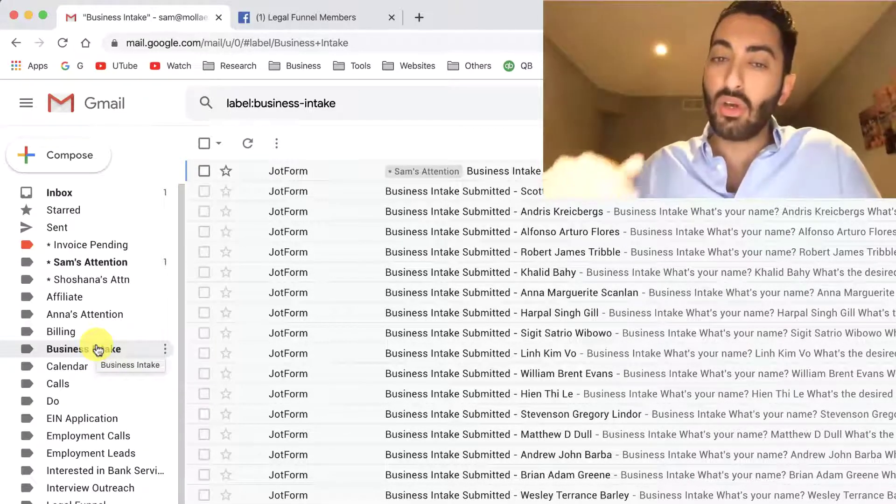
click(88, 192)
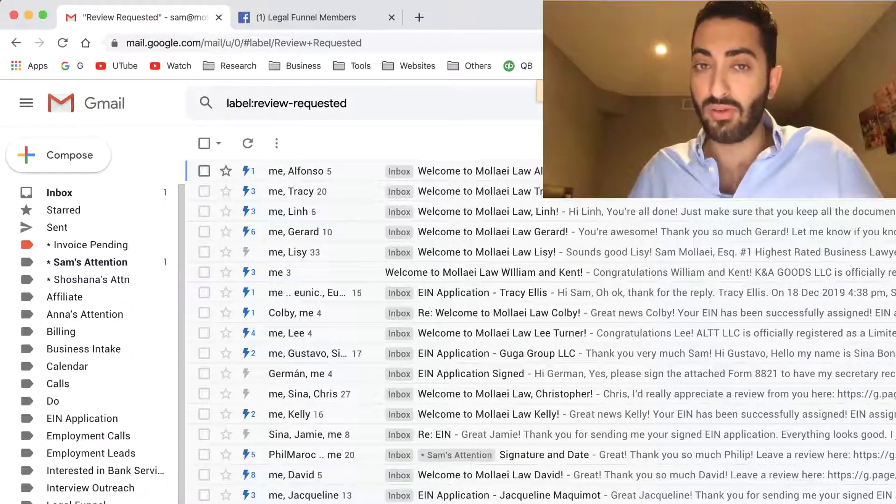
click(86, 502)
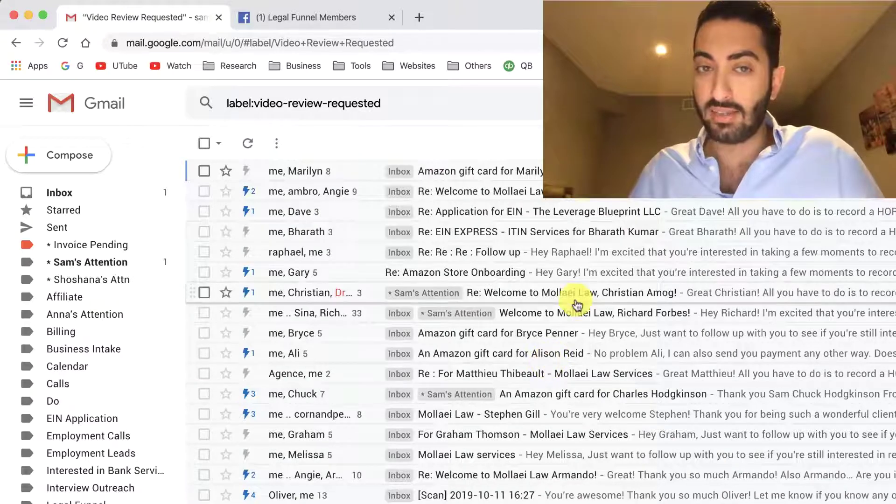
Step: View the inbox and the messages under the account owner's attention label, ending back in the inbox
click(98, 200)
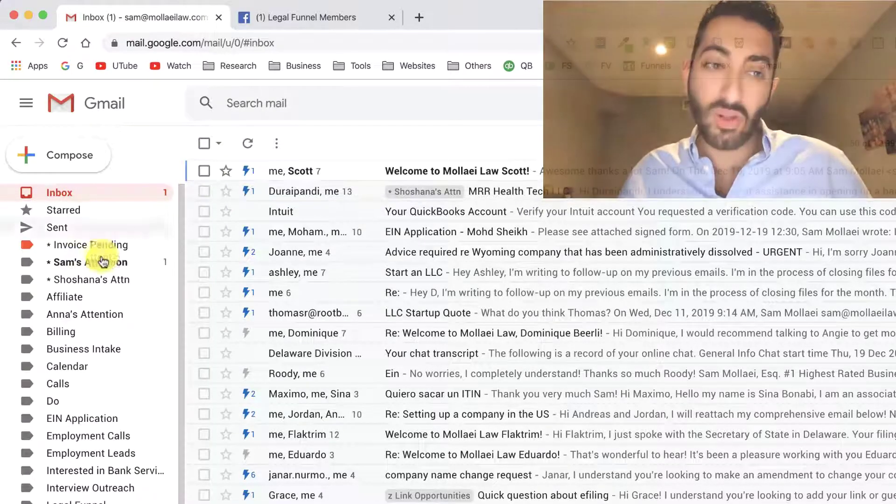
click(108, 261)
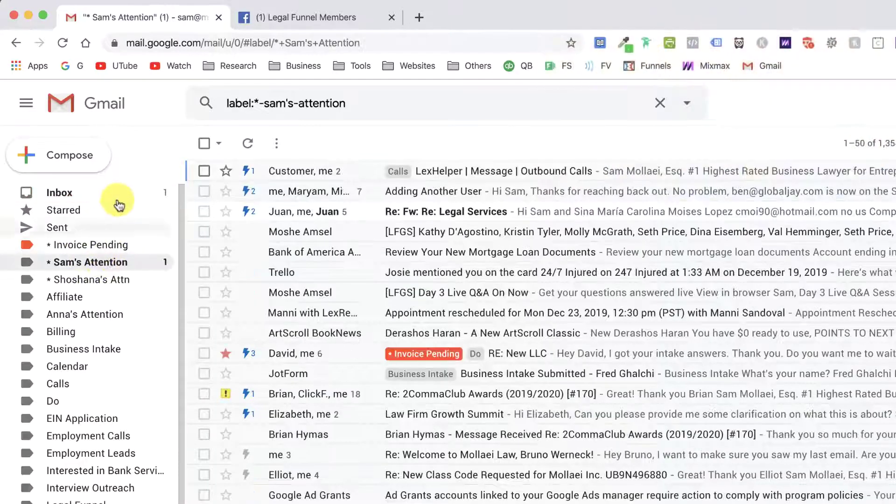
click(113, 191)
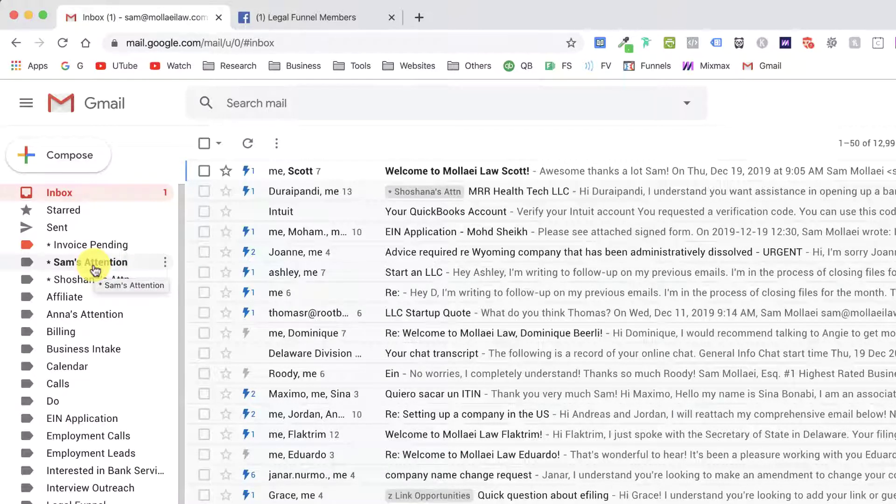
Step: Search all mail for the exact phrase "ein application"
click(299, 102)
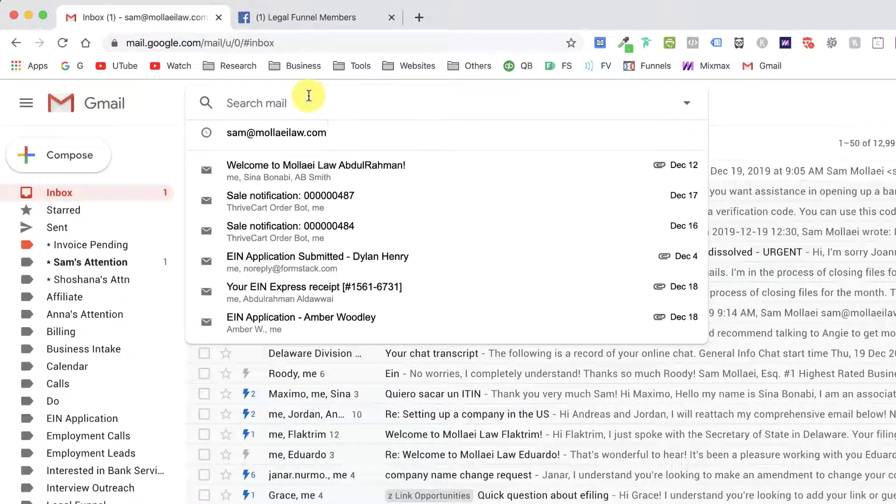
text("ein application")
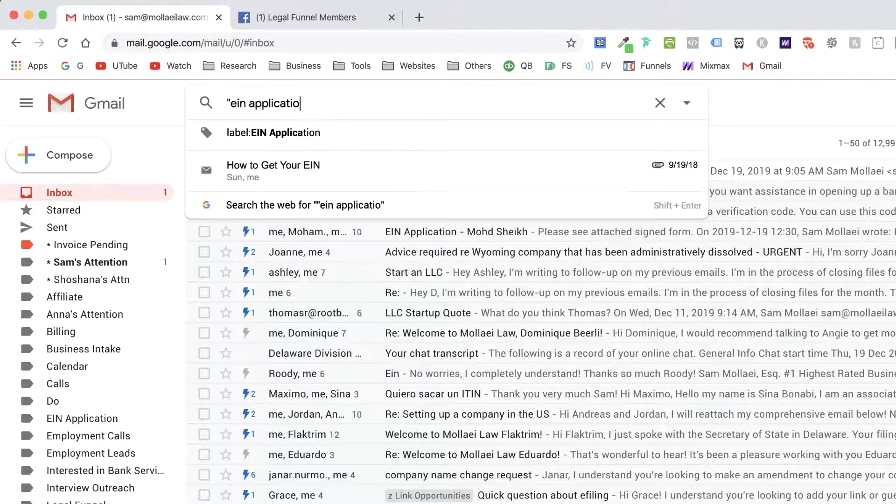
key(Return)
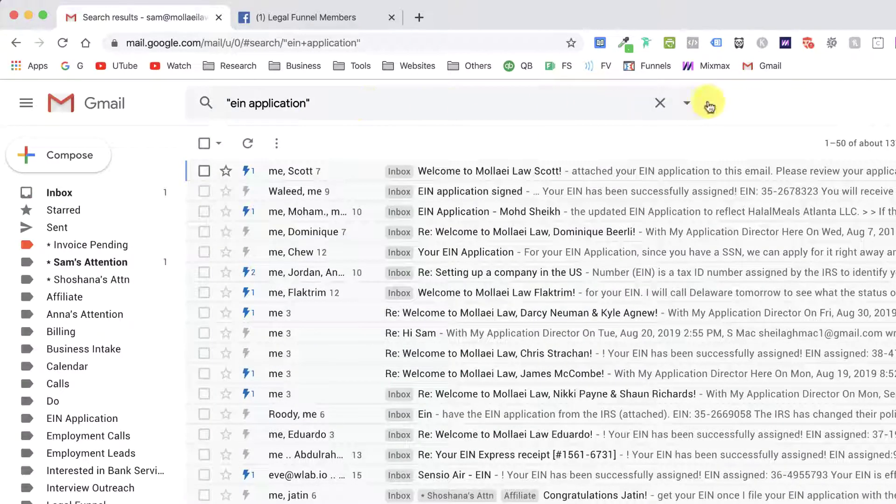
Step: Restrict the "ein application" search to the subject line instead of the whole message and run it
click(691, 101)
triple_click(341, 234)
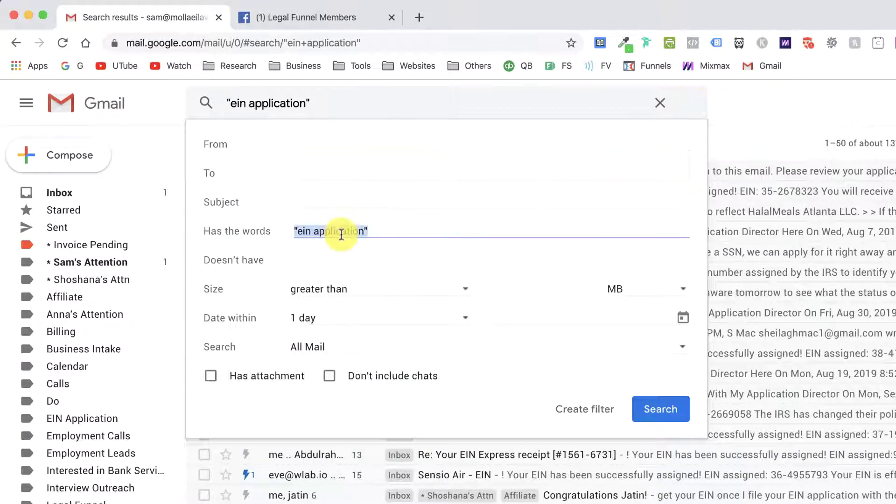
key(ctrl+x)
click(340, 199)
key(ctrl+v)
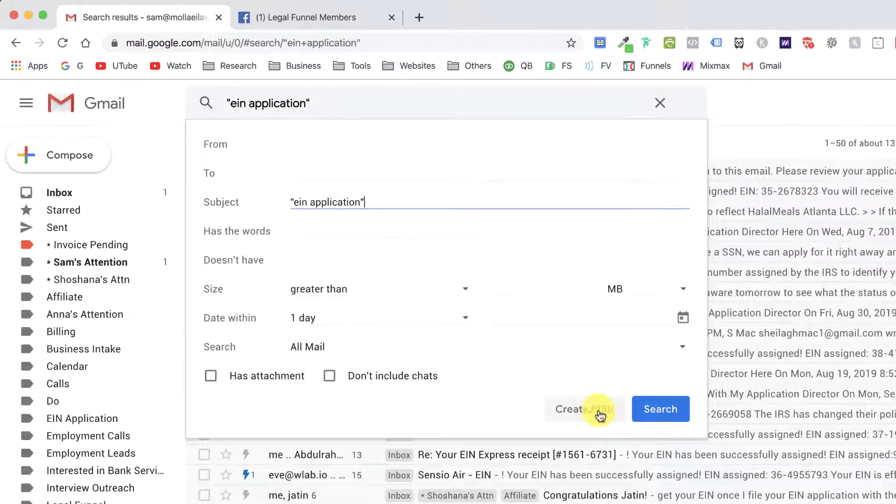
click(652, 414)
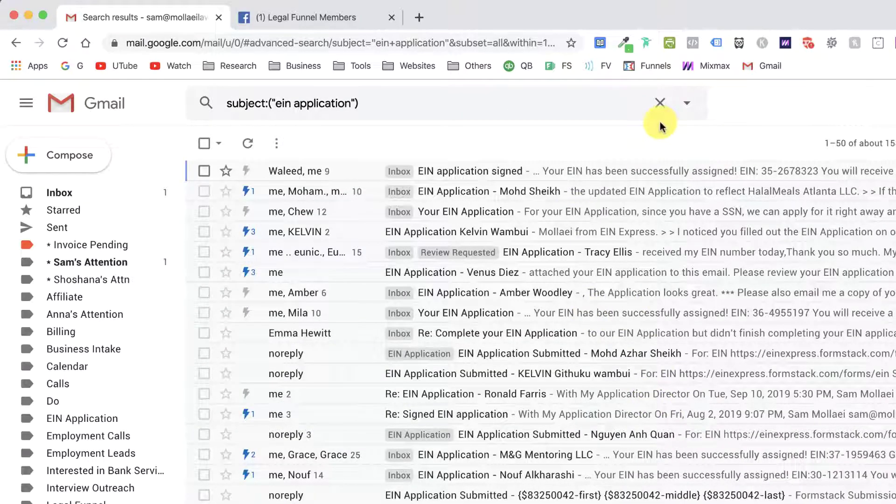
click(687, 106)
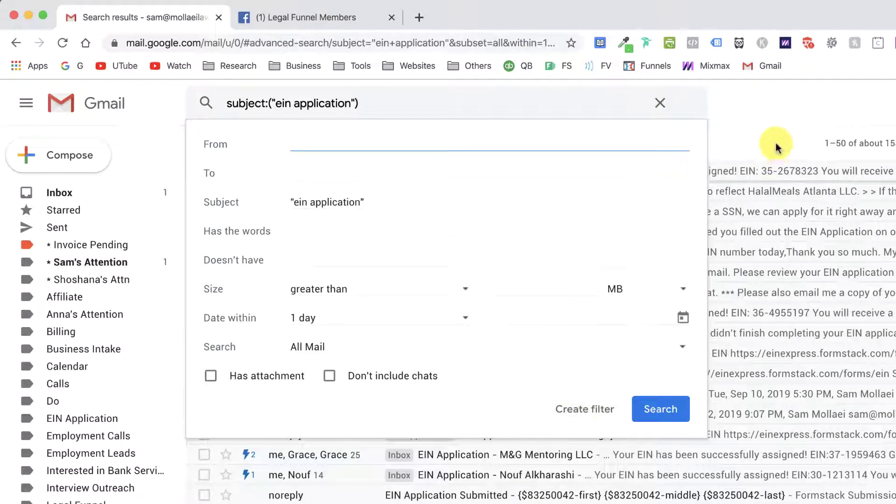
click(773, 119)
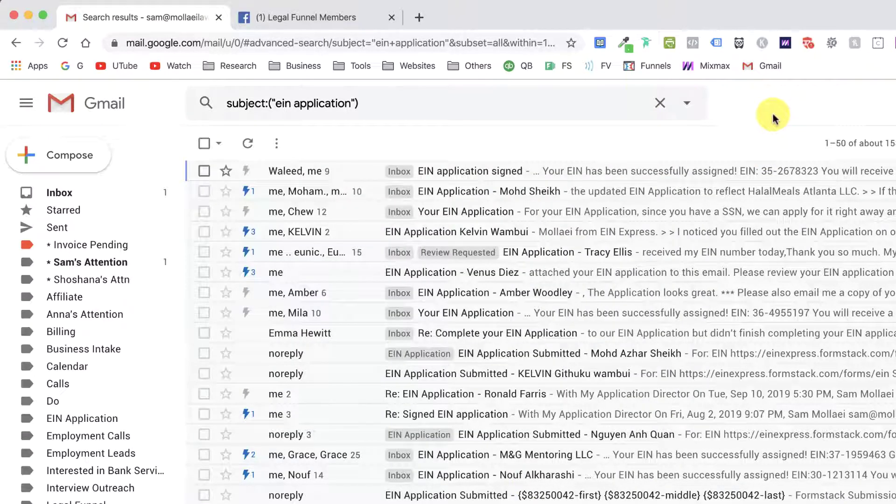